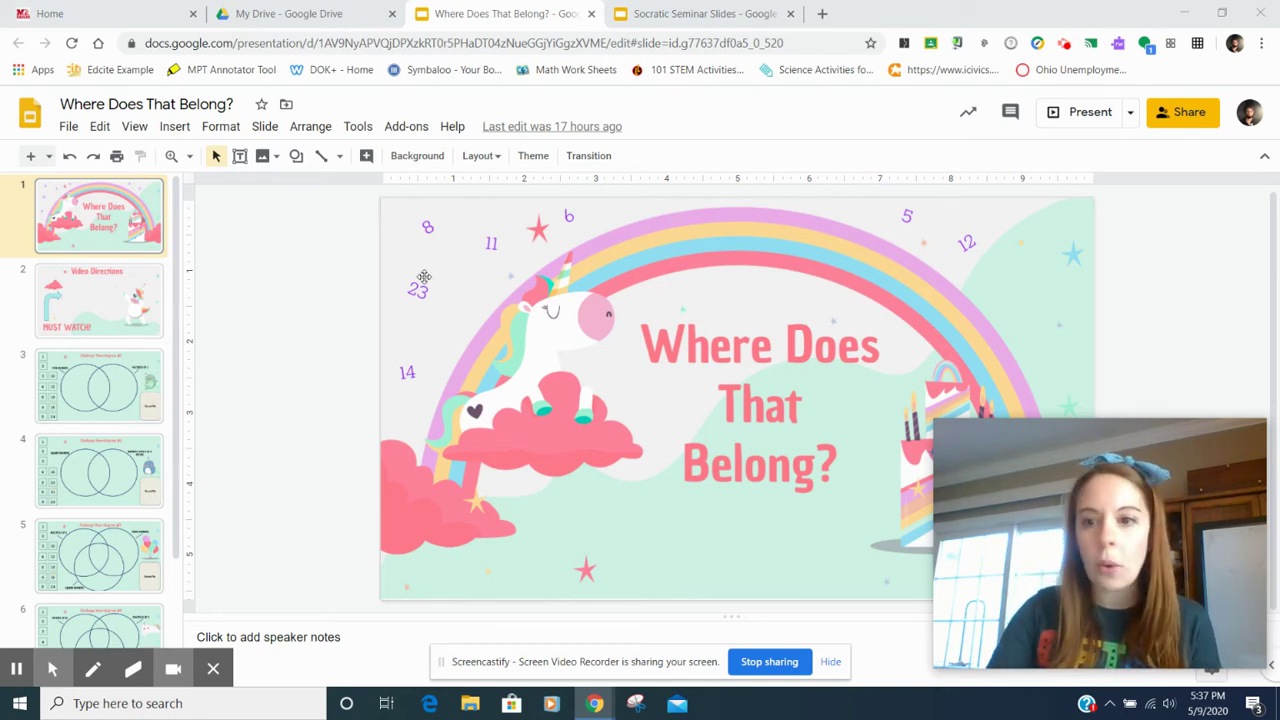
Step: On the Challenge Venn-diagram #1 slide, place the 1 tile in the Discard Pile and the 6 tile in the overlap of both circles
{"action": "left_click", "coordinate": [94, 399]}
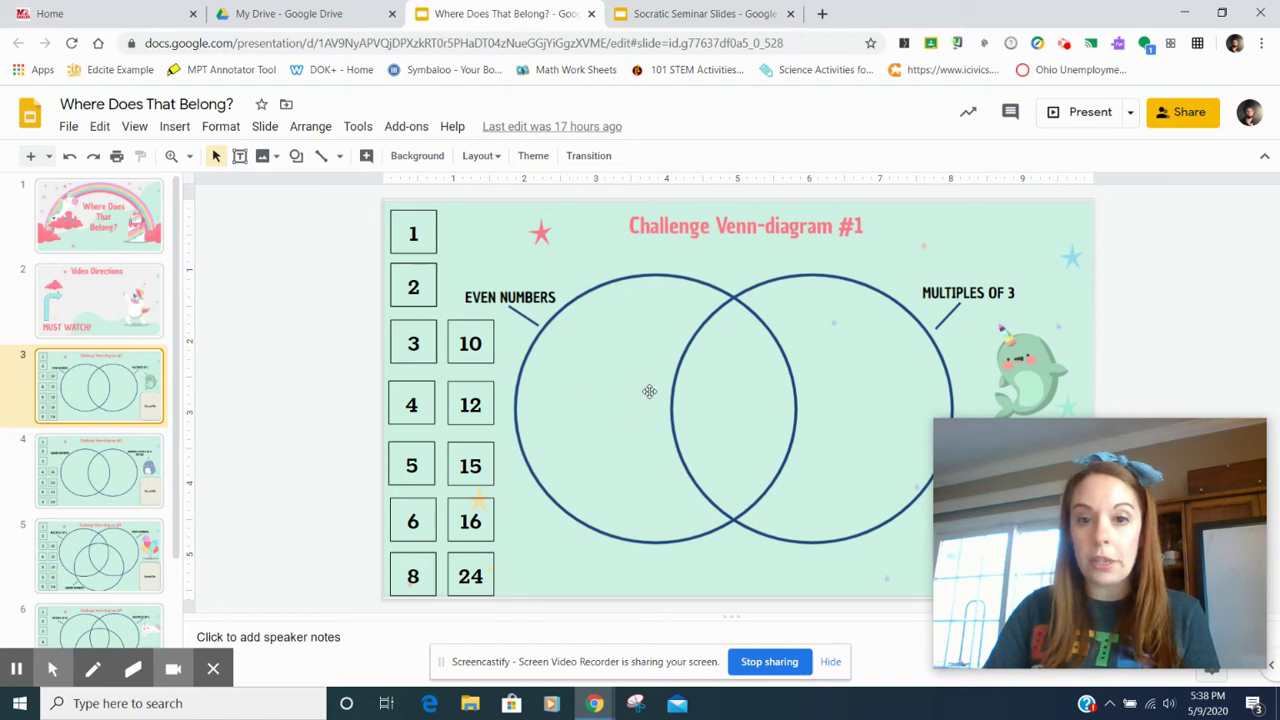
{"action": "left_click_drag", "start_coordinate": [426, 241], "coordinate": [607, 407]}
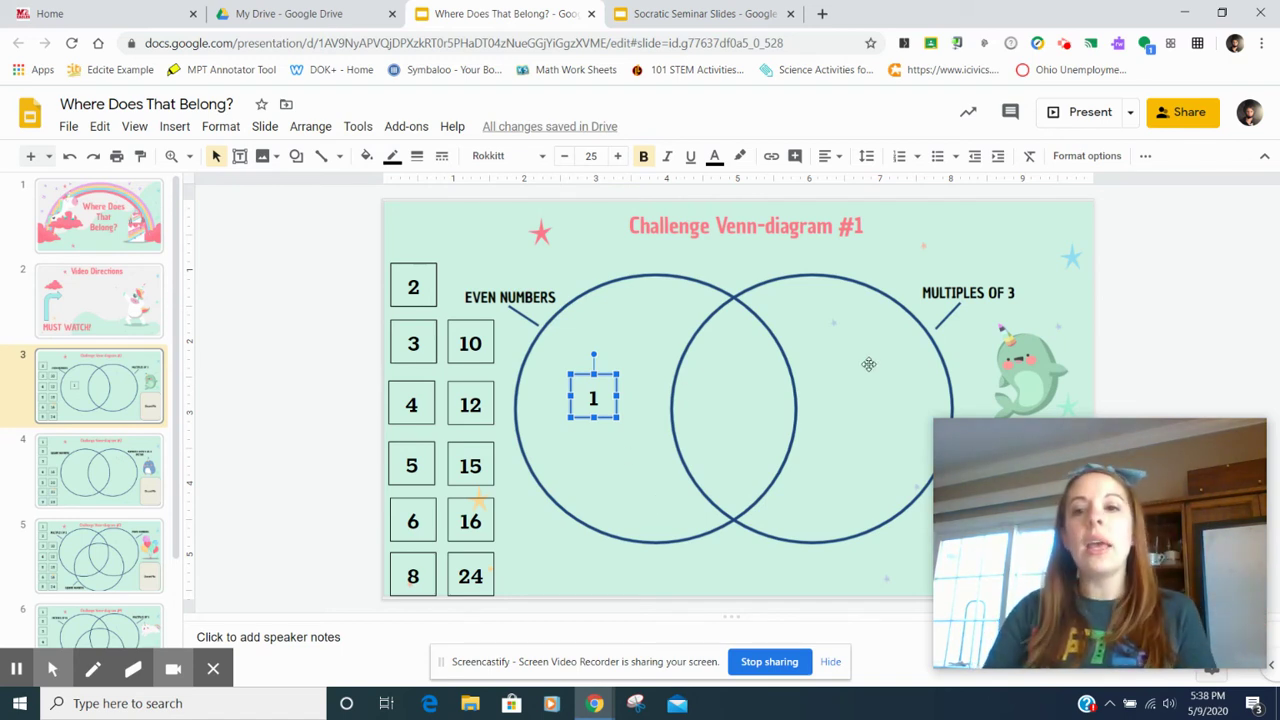
{"action": "left_click_drag", "start_coordinate": [603, 400], "coordinate": [884, 378]}
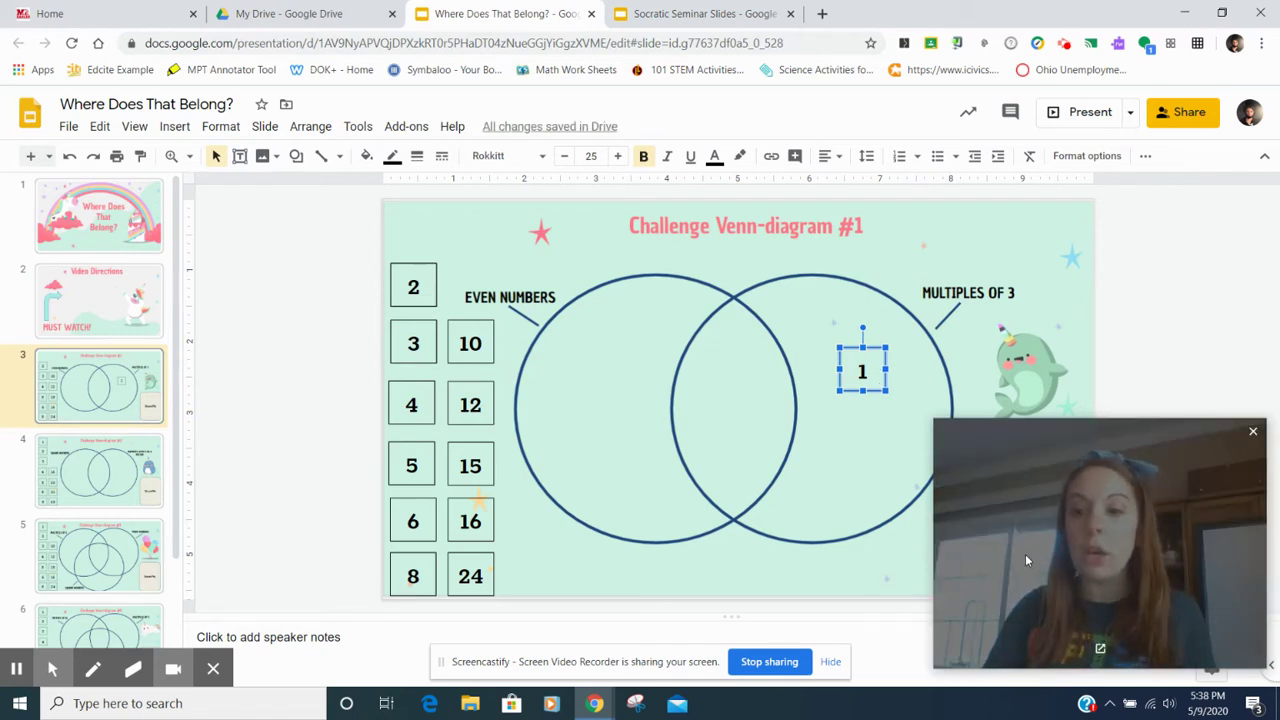
{"action": "left_click_drag", "start_coordinate": [1036, 603], "coordinate": [1064, 141]}
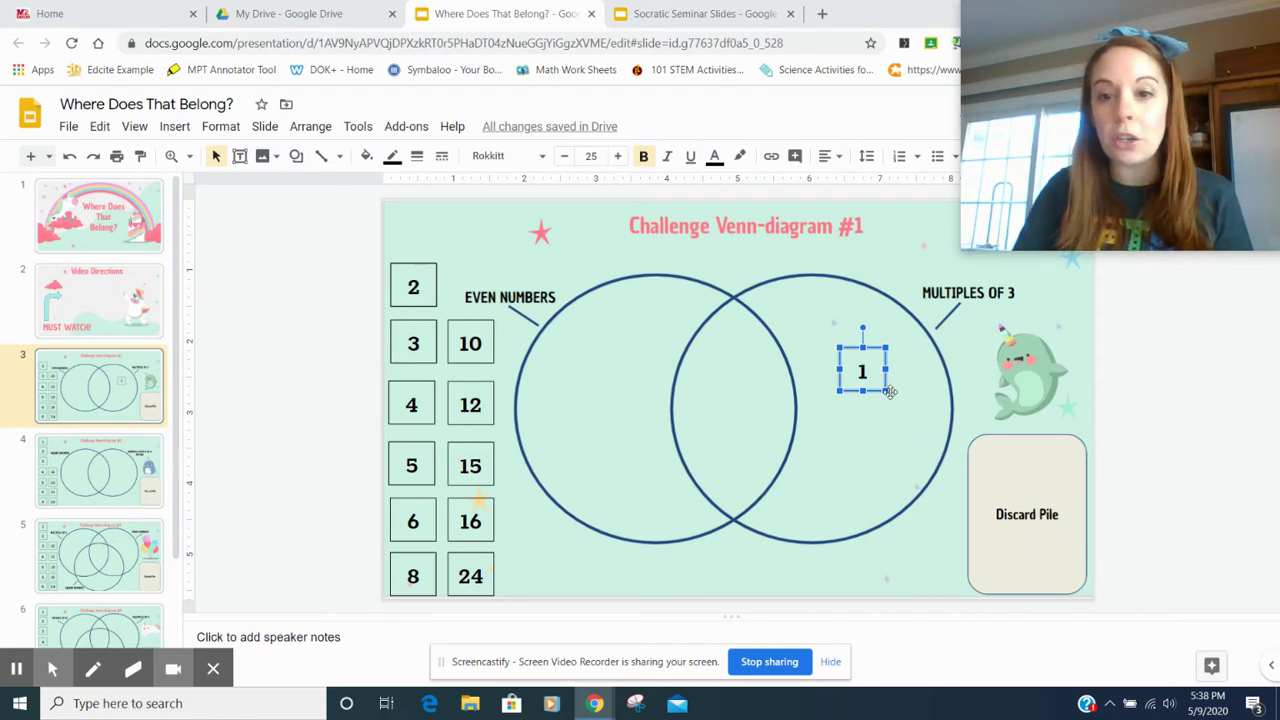
{"action": "left_click_drag", "start_coordinate": [884, 376], "coordinate": [1020, 469]}
{"action": "left_click", "coordinate": [1145, 466]}
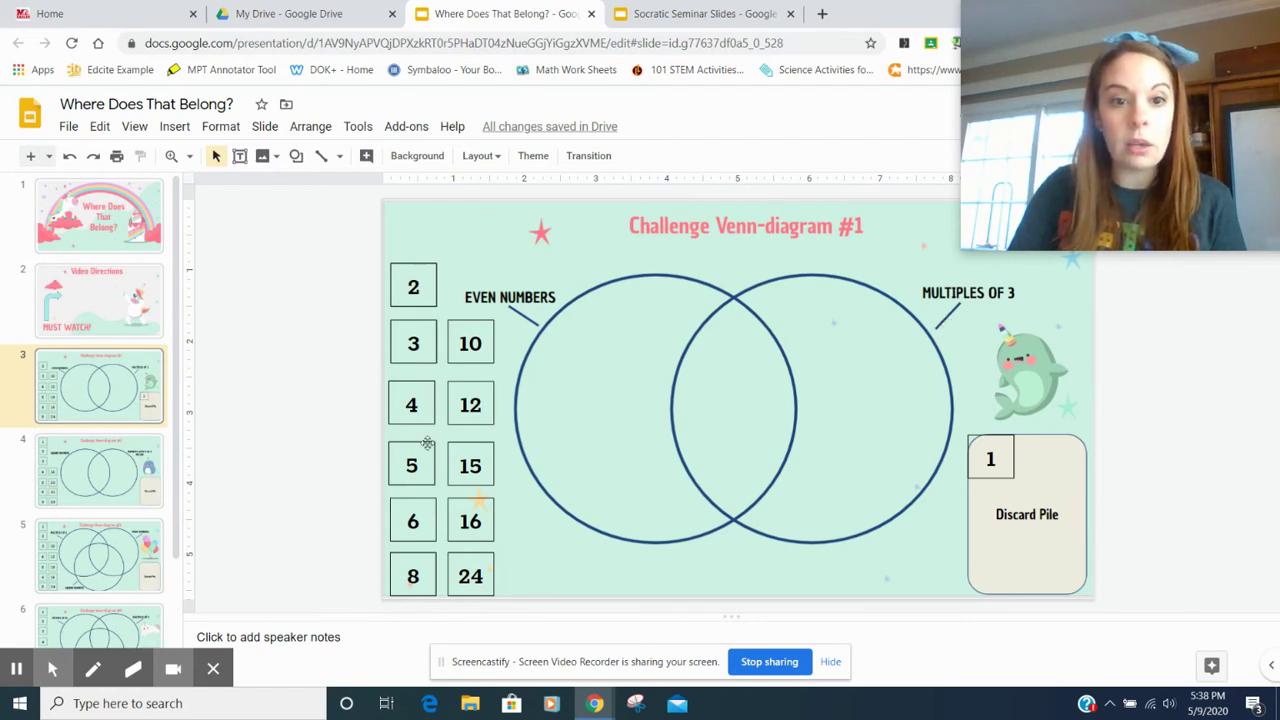
{"action": "left_click_drag", "start_coordinate": [430, 498], "coordinate": [747, 394]}
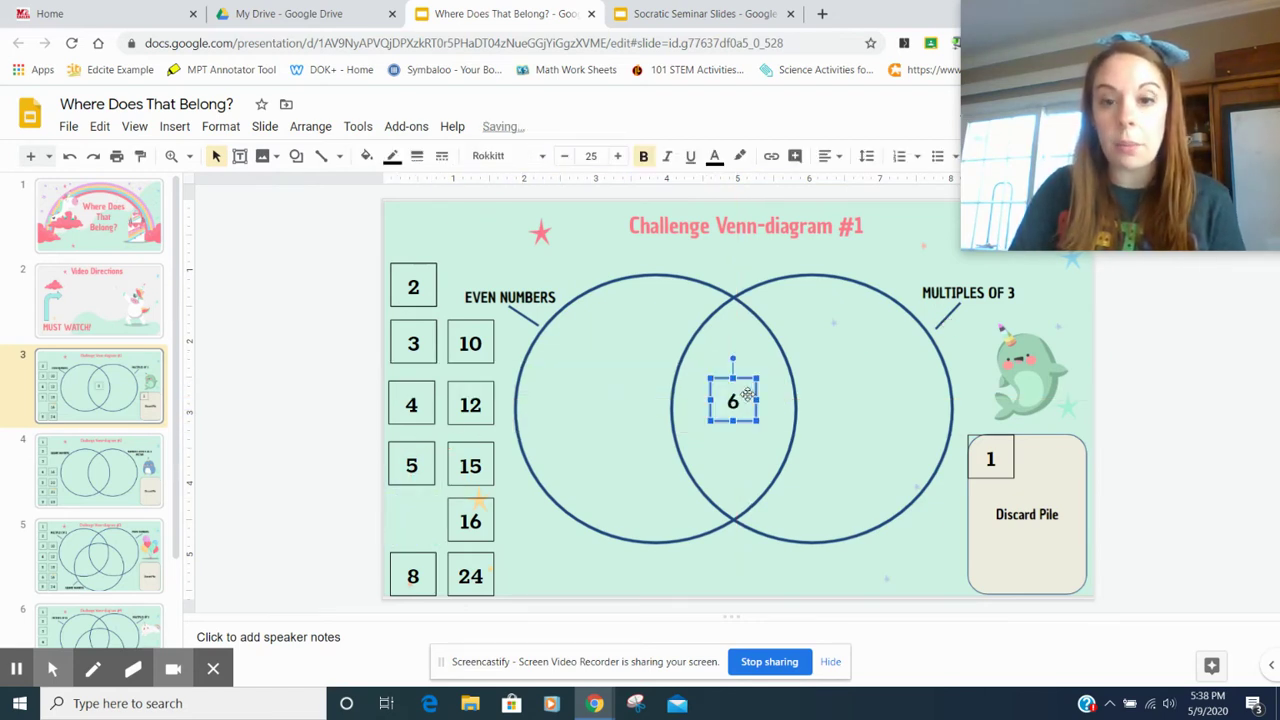
{"action": "left_click", "coordinate": [751, 466]}
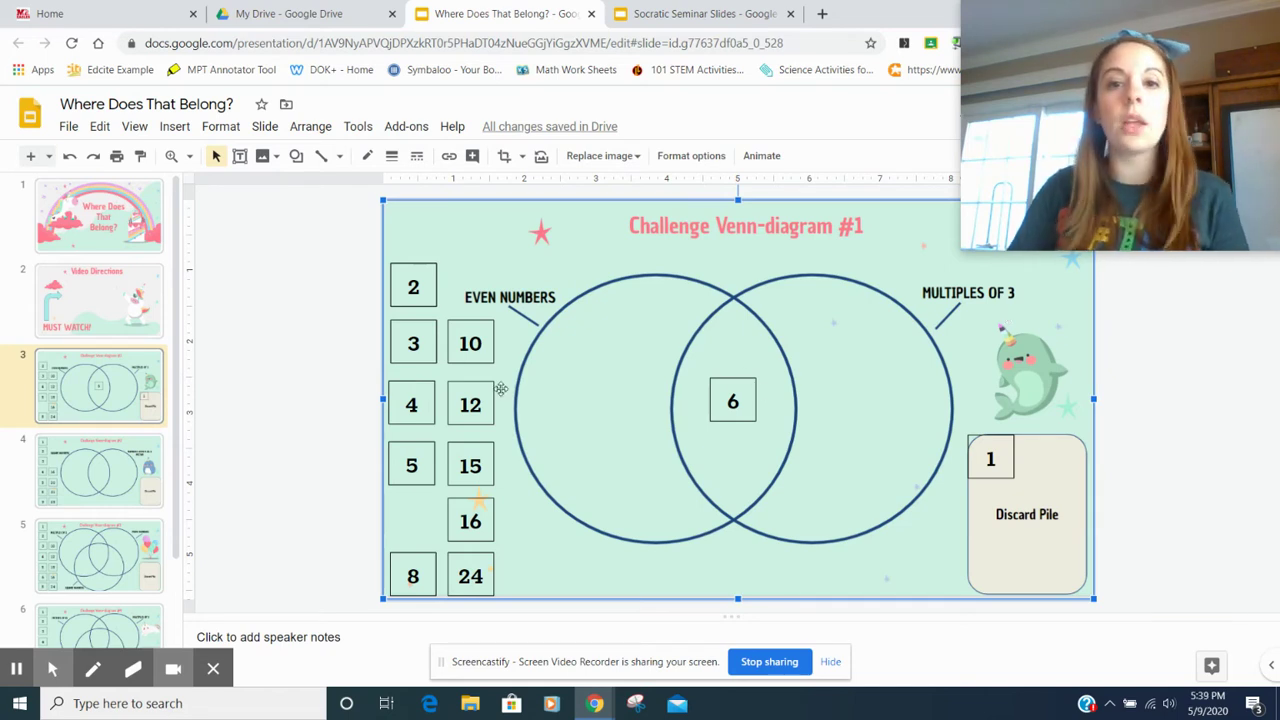
Step: View the Challenge Venn-diagram #2 and #3 slides
{"action": "left_click", "coordinate": [133, 485]}
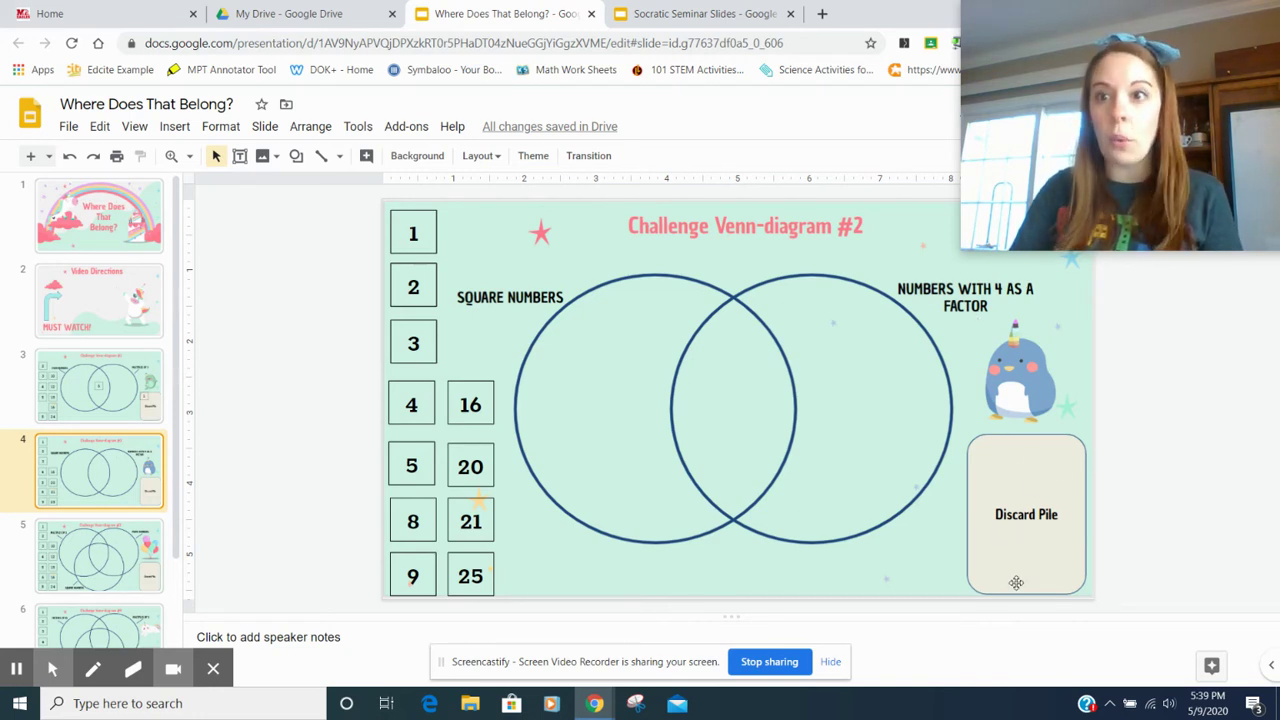
{"action": "scroll", "coordinate": [128, 477], "scroll_direction": "down", "scroll_amount": 2}
{"action": "left_click", "coordinate": [118, 460]}
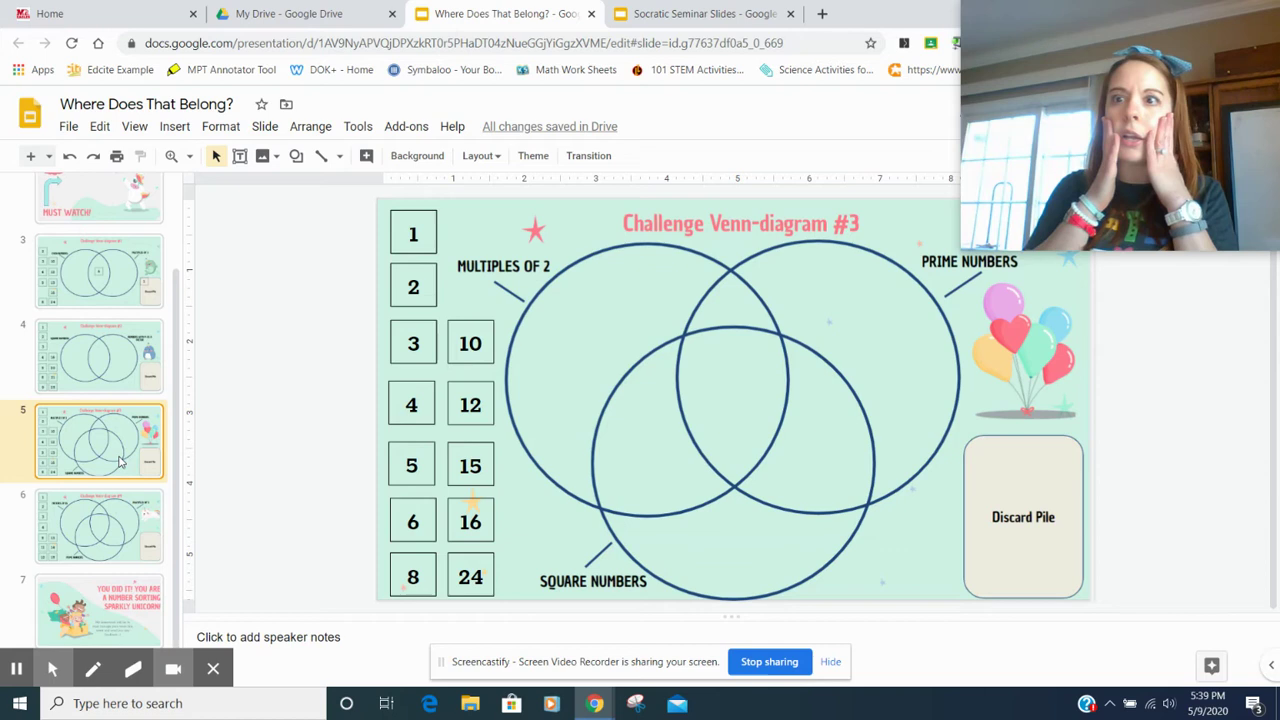
Step: On the Challenge Venn-diagram #4 slide, place the 1 tile in the Factors of 15 circle, outside the overlaps
{"action": "left_click", "coordinate": [120, 517]}
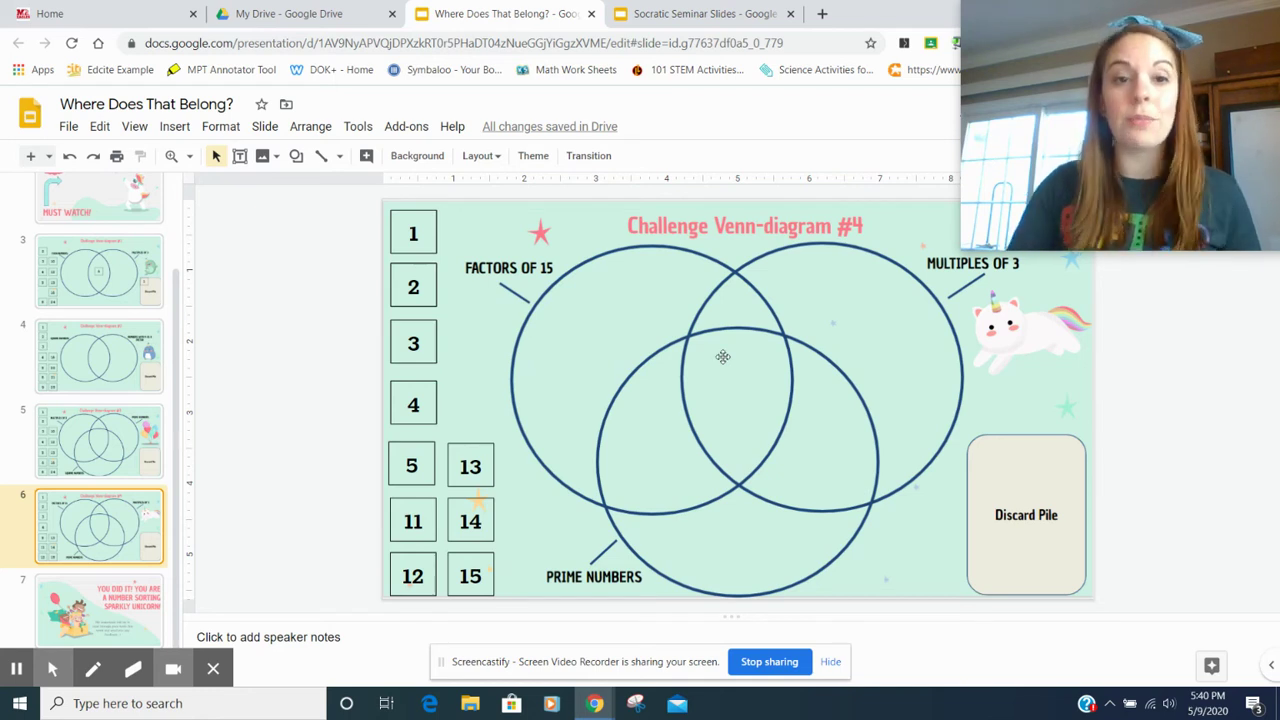
{"action": "left_click_drag", "start_coordinate": [423, 238], "coordinate": [486, 318]}
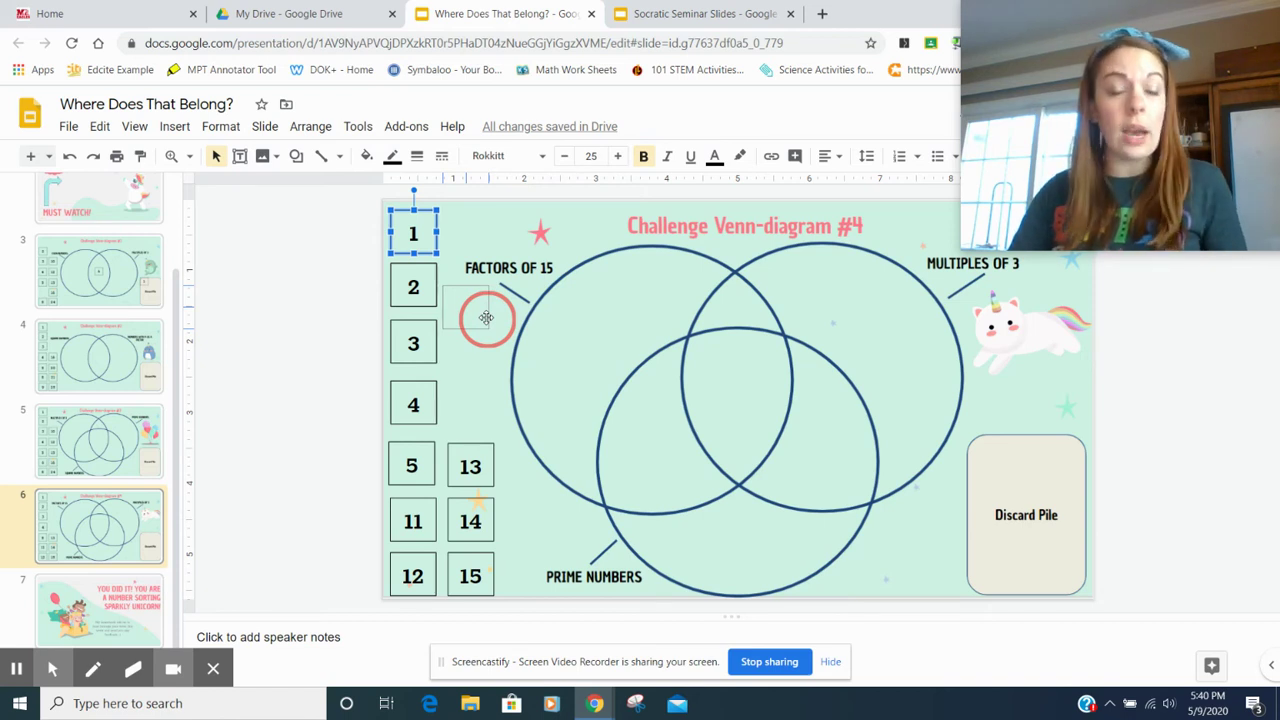
{"action": "left_click_drag", "start_coordinate": [486, 318], "coordinate": [608, 540]}
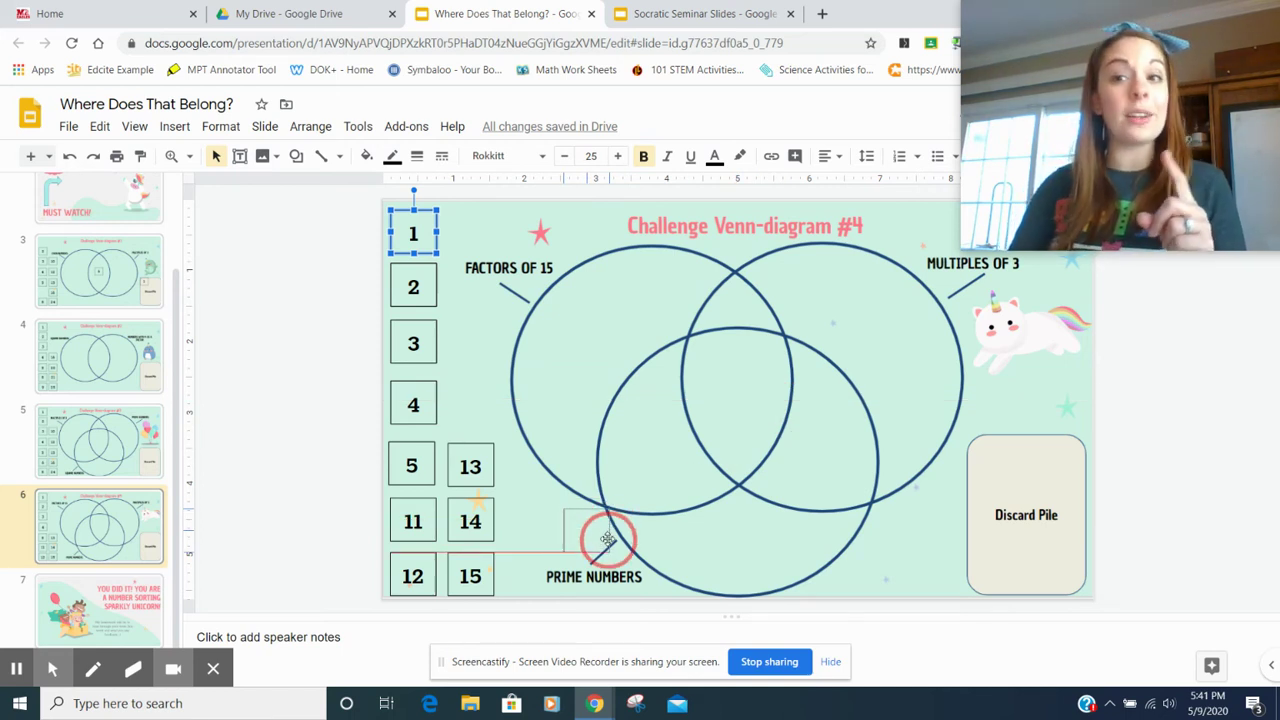
{"action": "left_click_drag", "start_coordinate": [608, 540], "coordinate": [568, 345]}
{"action": "left_click", "coordinate": [556, 541]}
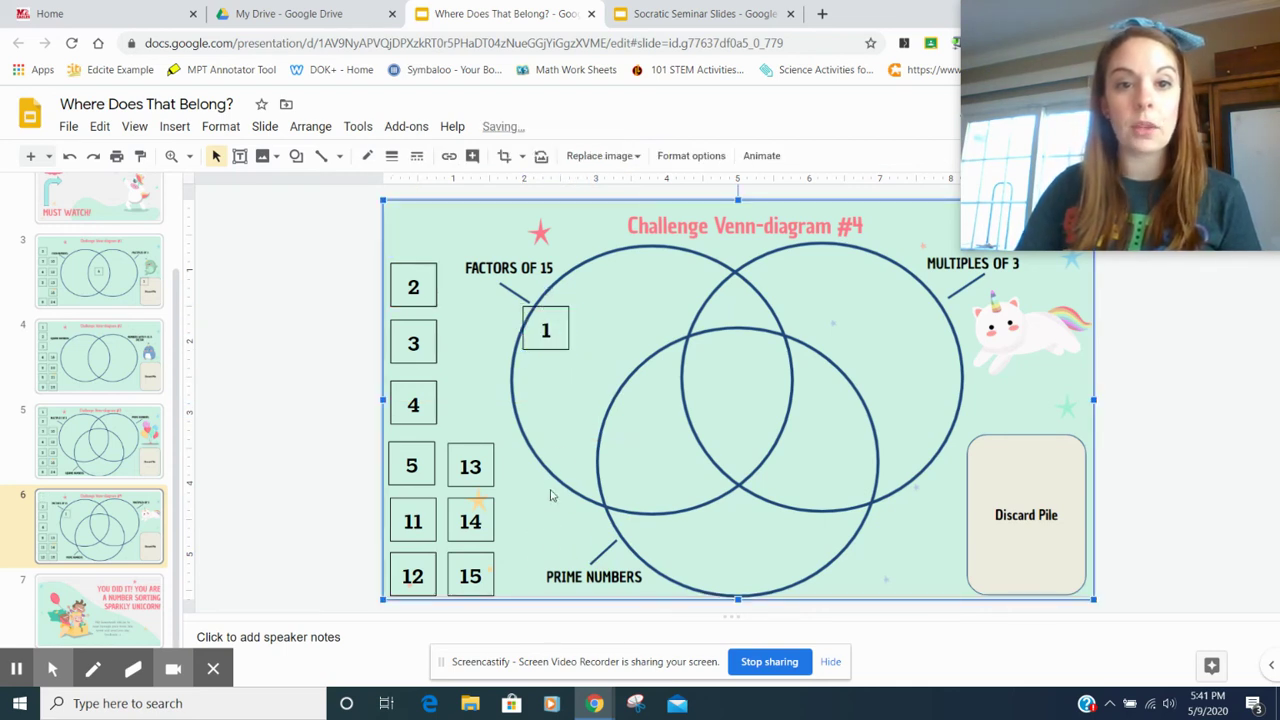
Step: Place the 2 tile in the Prime Numbers circle only and the 3 tile where all three circles overlap
{"action": "left_click_drag", "start_coordinate": [424, 294], "coordinate": [507, 320]}
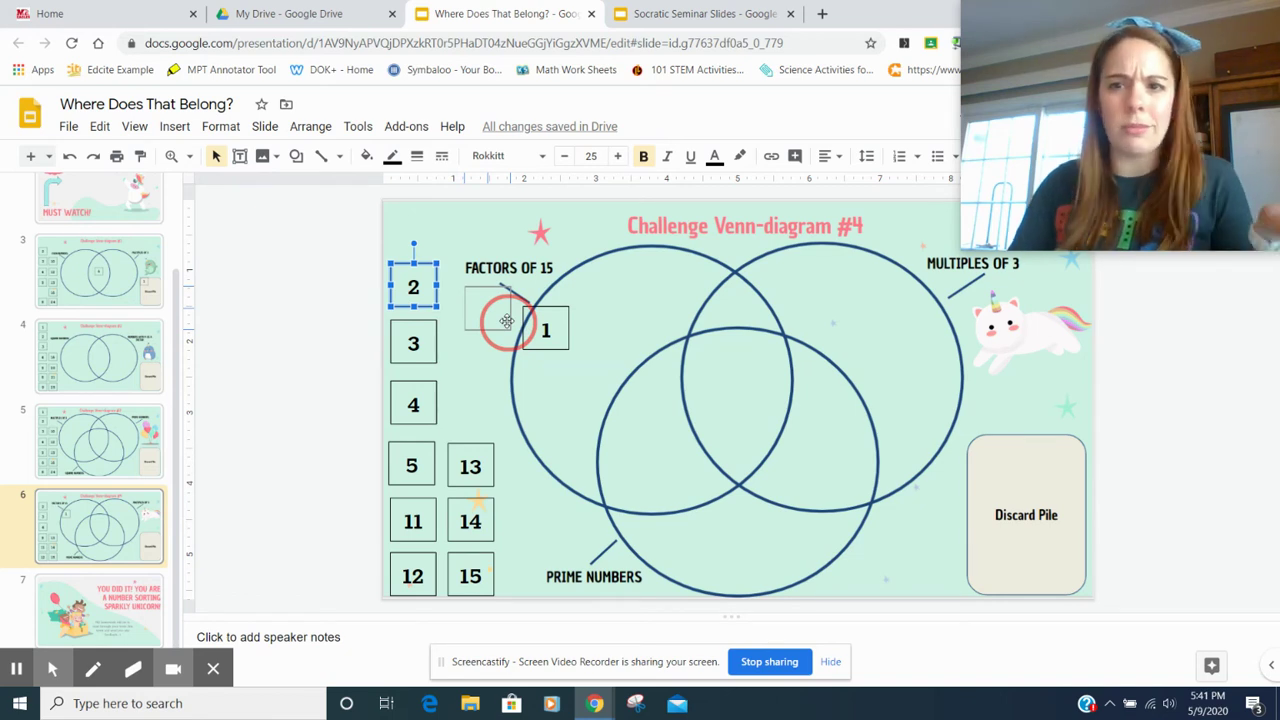
{"action": "left_click_drag", "start_coordinate": [507, 320], "coordinate": [703, 554]}
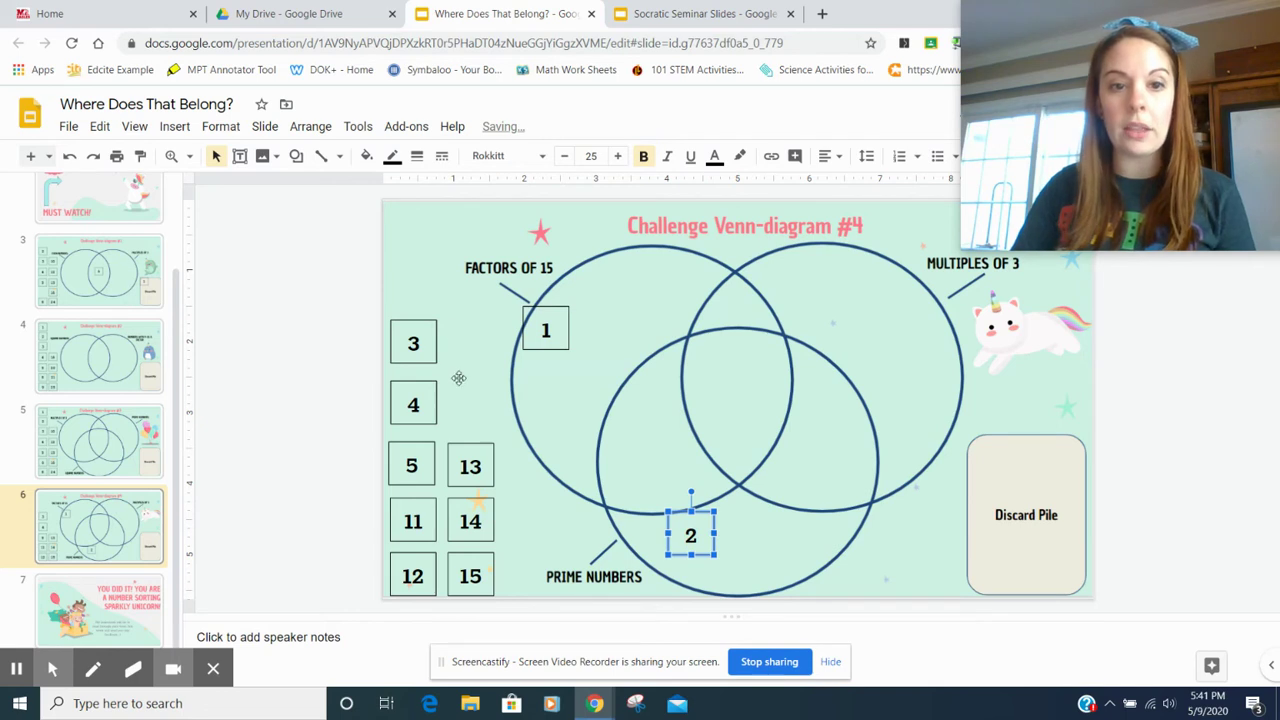
{"action": "left_click", "coordinate": [445, 318]}
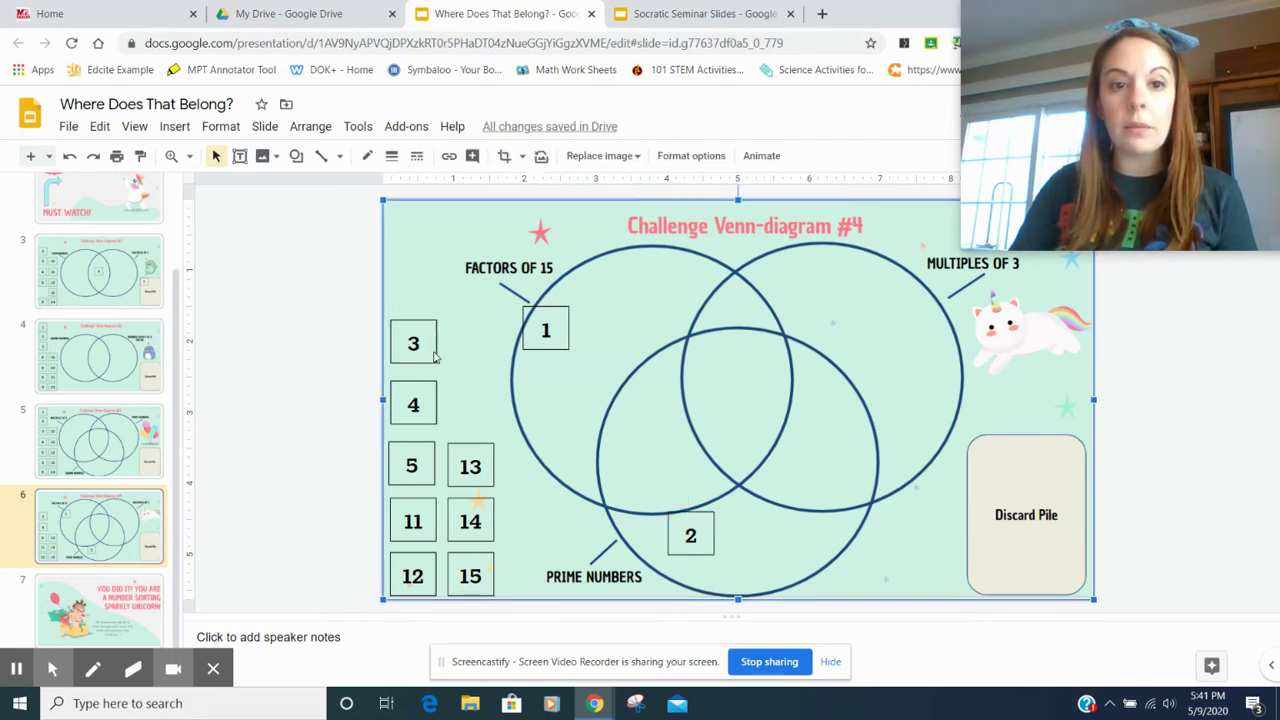
{"action": "left_click", "coordinate": [434, 346]}
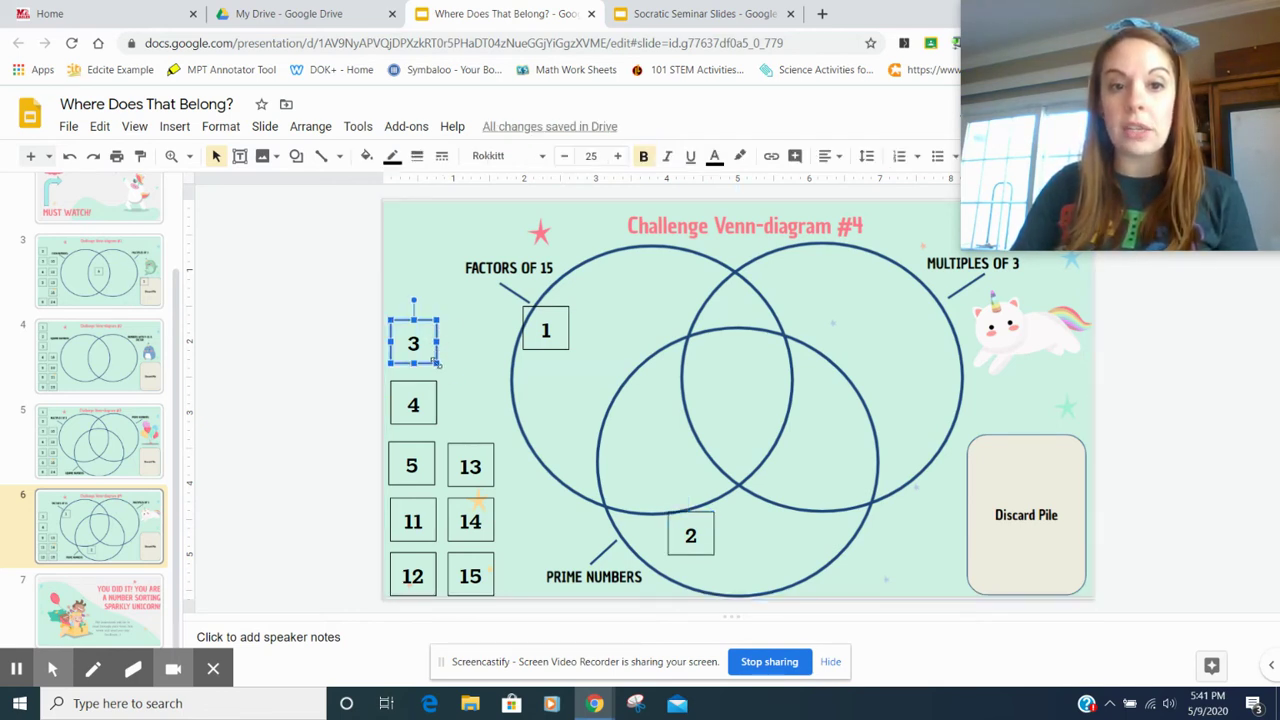
{"action": "left_click_drag", "start_coordinate": [434, 348], "coordinate": [750, 392]}
{"action": "left_click", "coordinate": [1138, 448]}
{"action": "left_click", "coordinate": [1124, 433]}
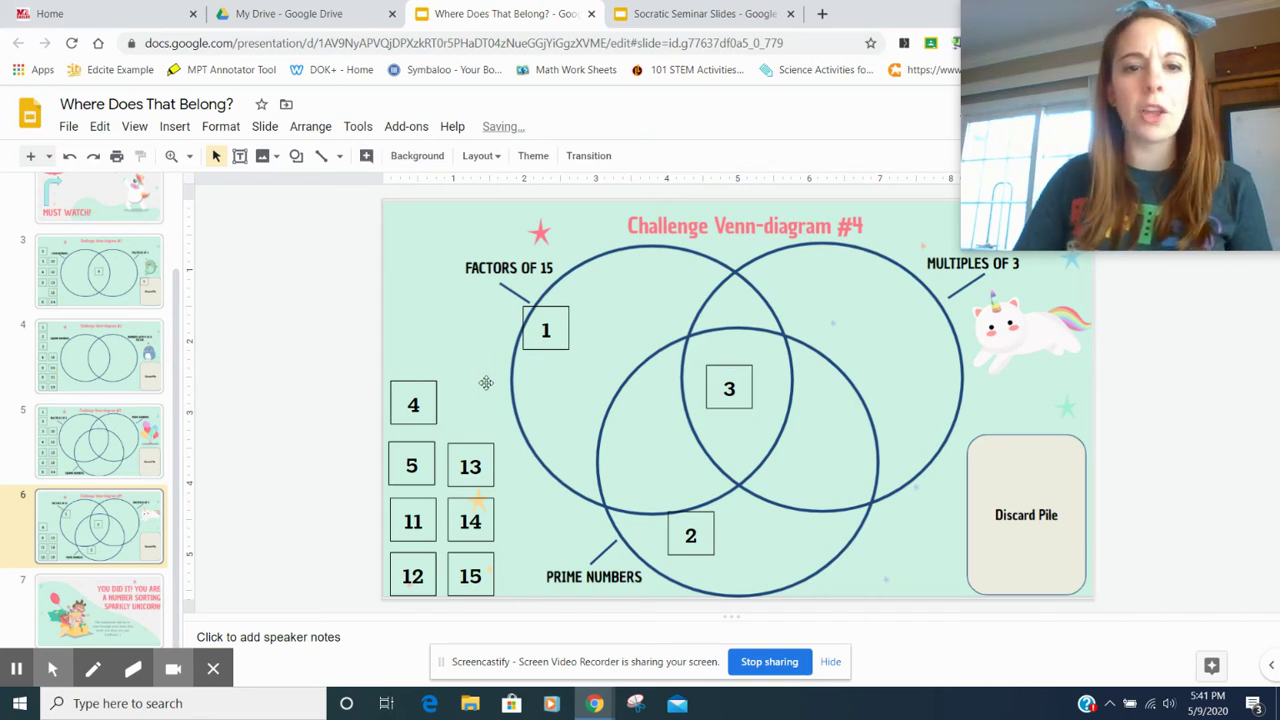
Step: Place the 4 tile in the Discard Pile and the 5 tile in the overlap of Factors of 15 and Prime Numbers
{"action": "left_click_drag", "start_coordinate": [428, 405], "coordinate": [809, 541]}
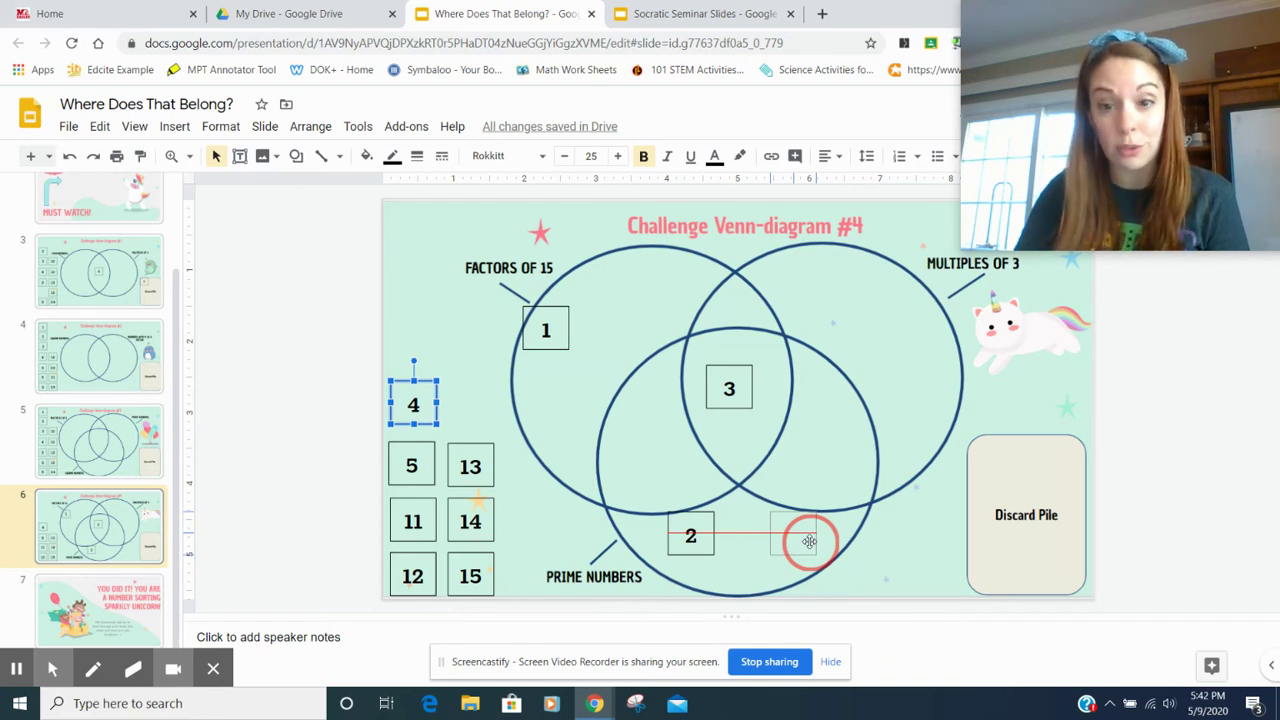
{"action": "left_click_drag", "start_coordinate": [809, 541], "coordinate": [1006, 461]}
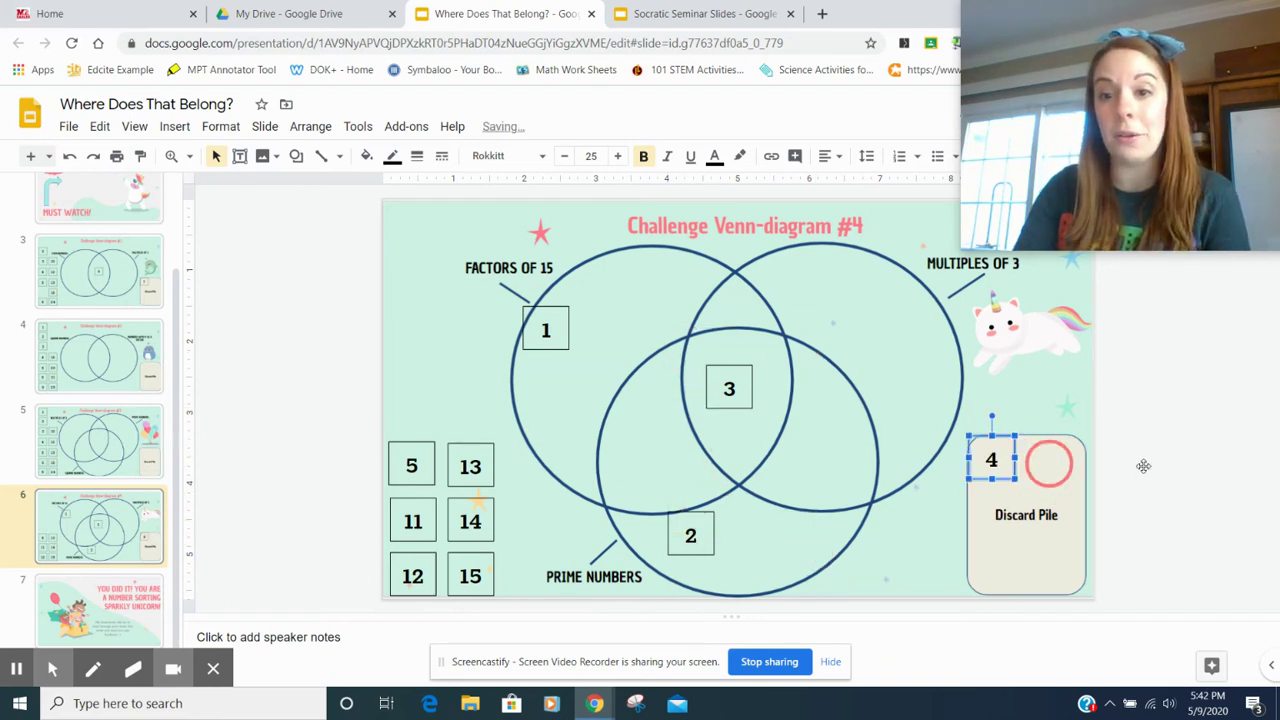
{"action": "left_click", "coordinate": [1143, 463]}
{"action": "left_click_drag", "start_coordinate": [437, 474], "coordinate": [645, 484]}
{"action": "left_click", "coordinate": [428, 412]}
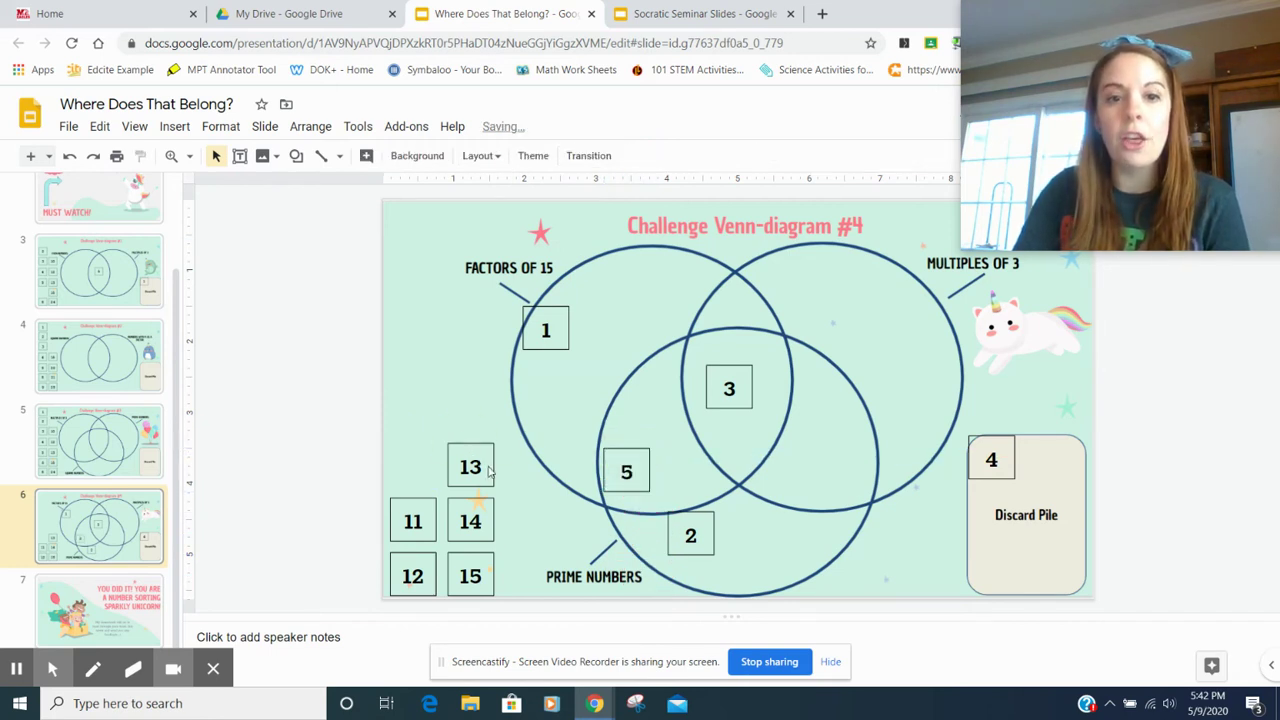
Step: Place the 13 and 11 tiles in the Prime Numbers circle, outside the overlaps and near the 2 tile
{"action": "left_click", "coordinate": [483, 478]}
{"action": "left_click_drag", "start_coordinate": [488, 463], "coordinate": [939, 364]}
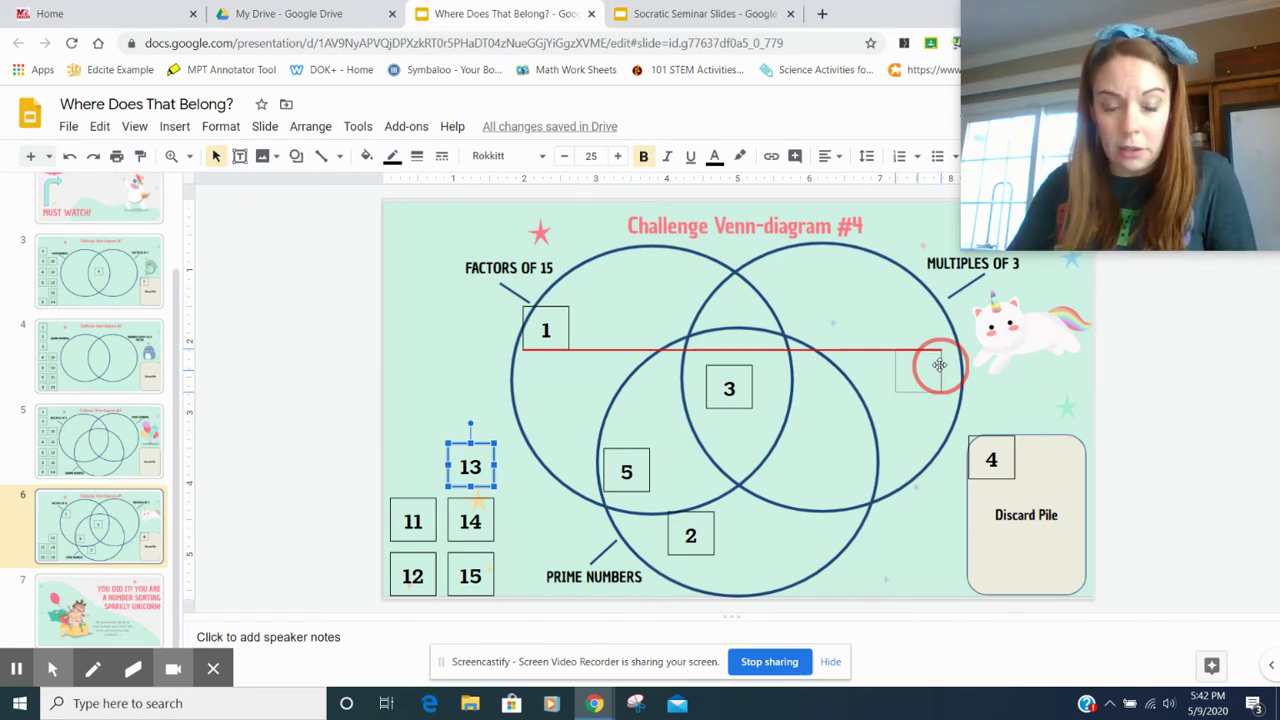
{"action": "left_click_drag", "start_coordinate": [939, 364], "coordinate": [783, 540]}
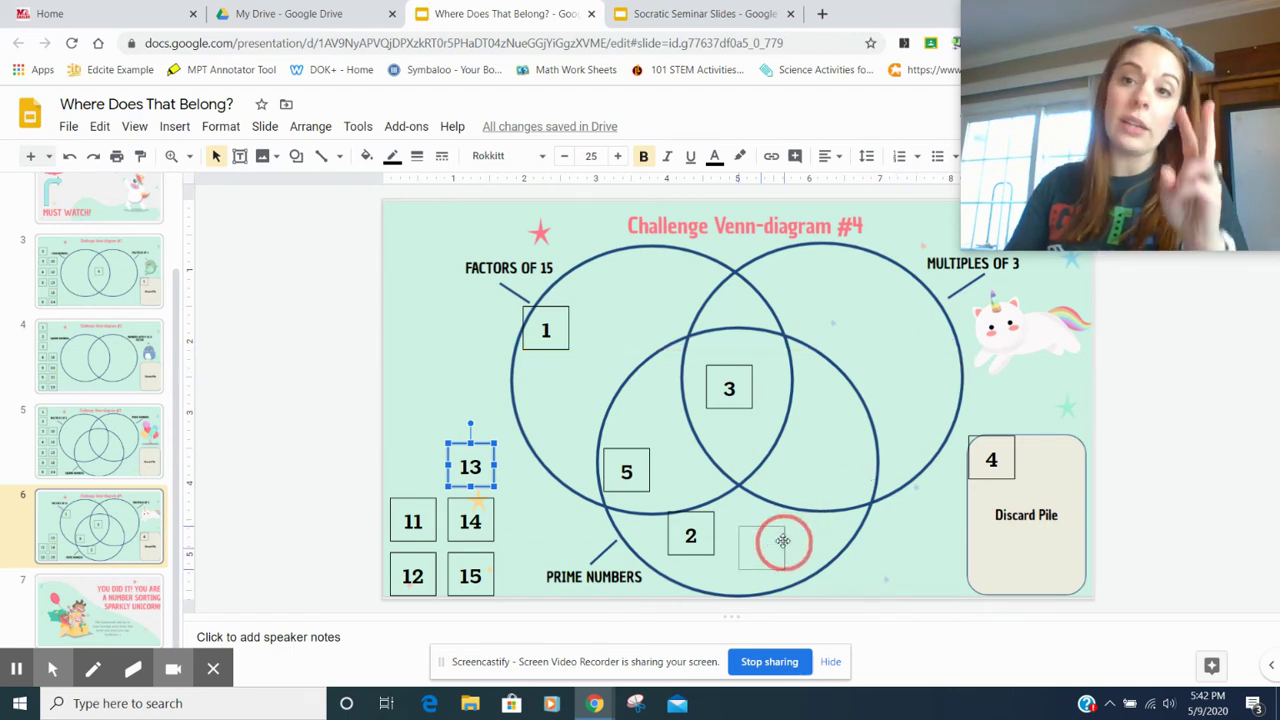
{"action": "left_click_drag", "start_coordinate": [783, 540], "coordinate": [750, 560]}
{"action": "left_click", "coordinate": [845, 568]}
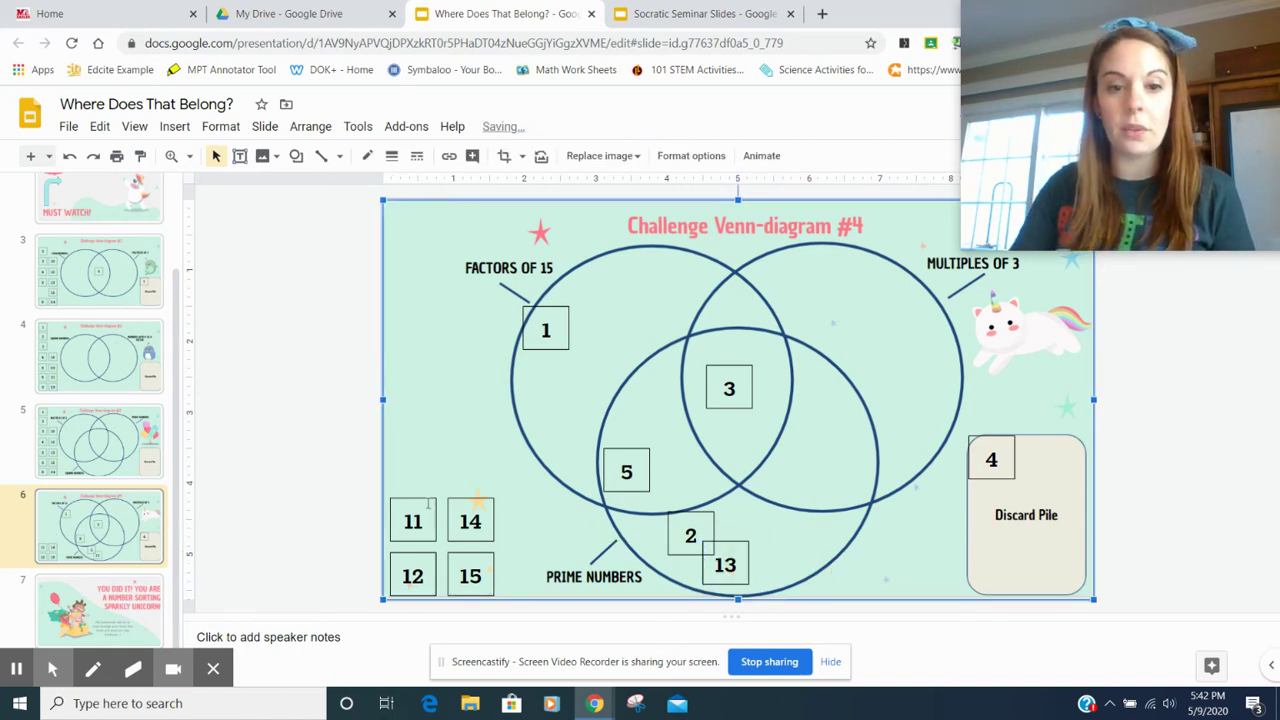
{"action": "left_click_drag", "start_coordinate": [410, 506], "coordinate": [440, 413]}
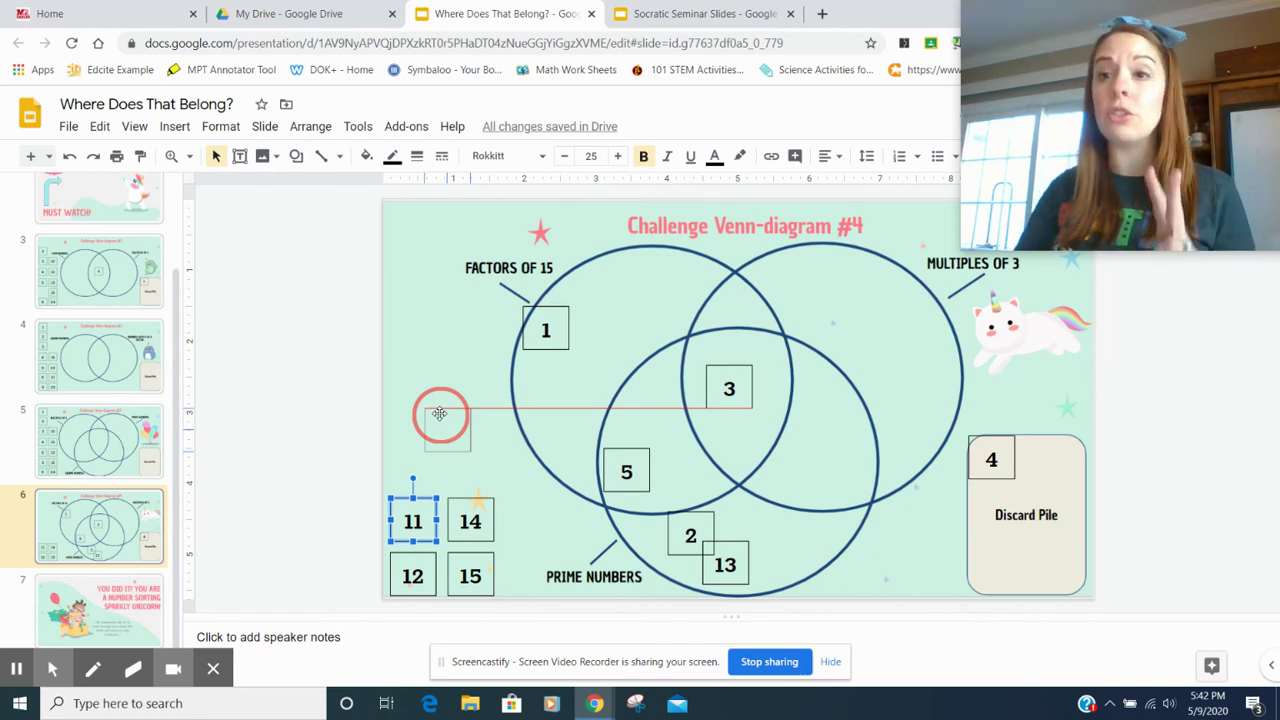
{"action": "left_click_drag", "start_coordinate": [440, 413], "coordinate": [748, 515]}
Step: Undo the accidental shift of the diagram background and place the 12 tile in the Multiples of 3 circle only
{"action": "left_click", "coordinate": [422, 555]}
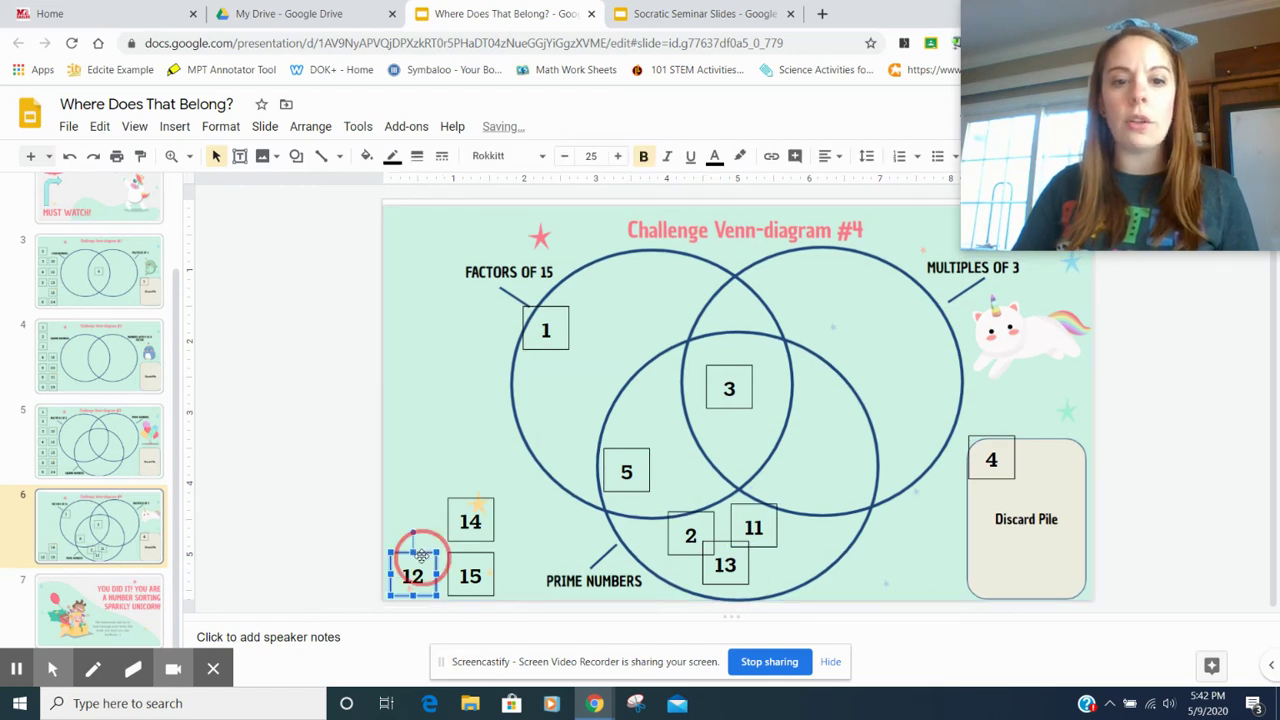
{"action": "left_click_drag", "start_coordinate": [422, 555], "coordinate": [442, 431]}
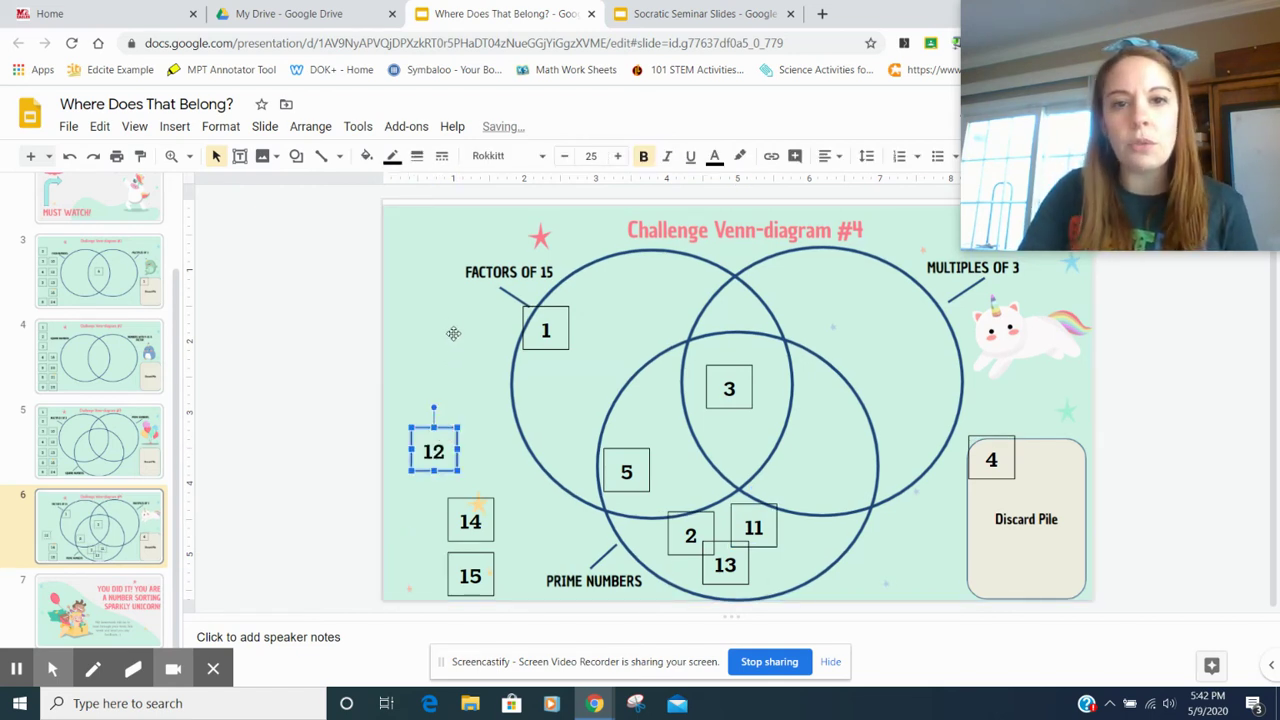
{"action": "left_click", "coordinate": [462, 356]}
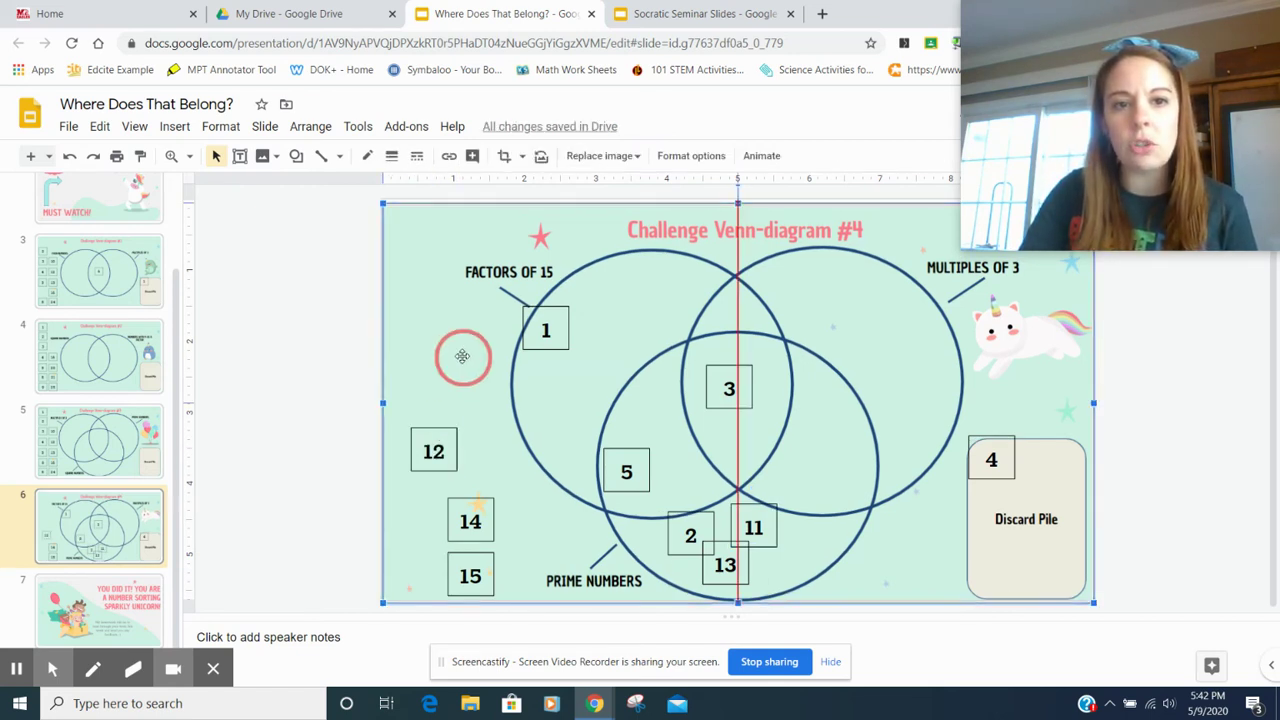
{"action": "key", "text": "ctrl+z"}
{"action": "left_click", "coordinate": [240, 392]}
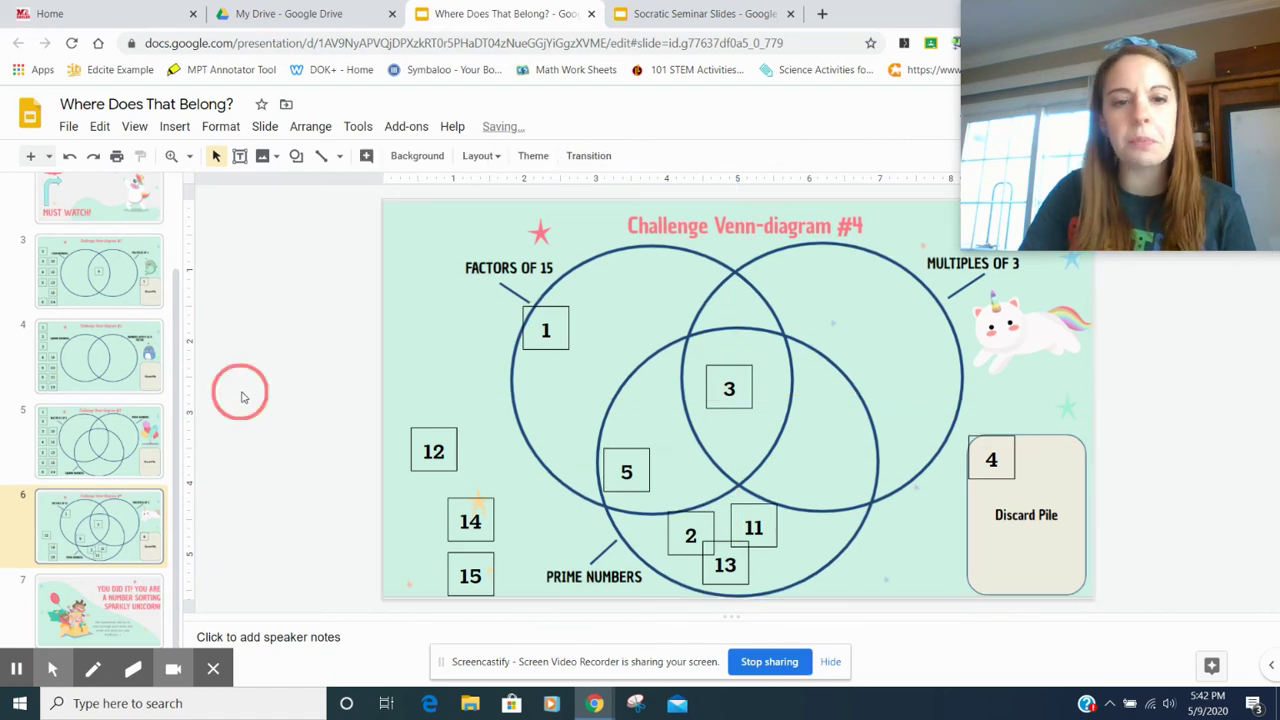
{"action": "left_click", "coordinate": [433, 460]}
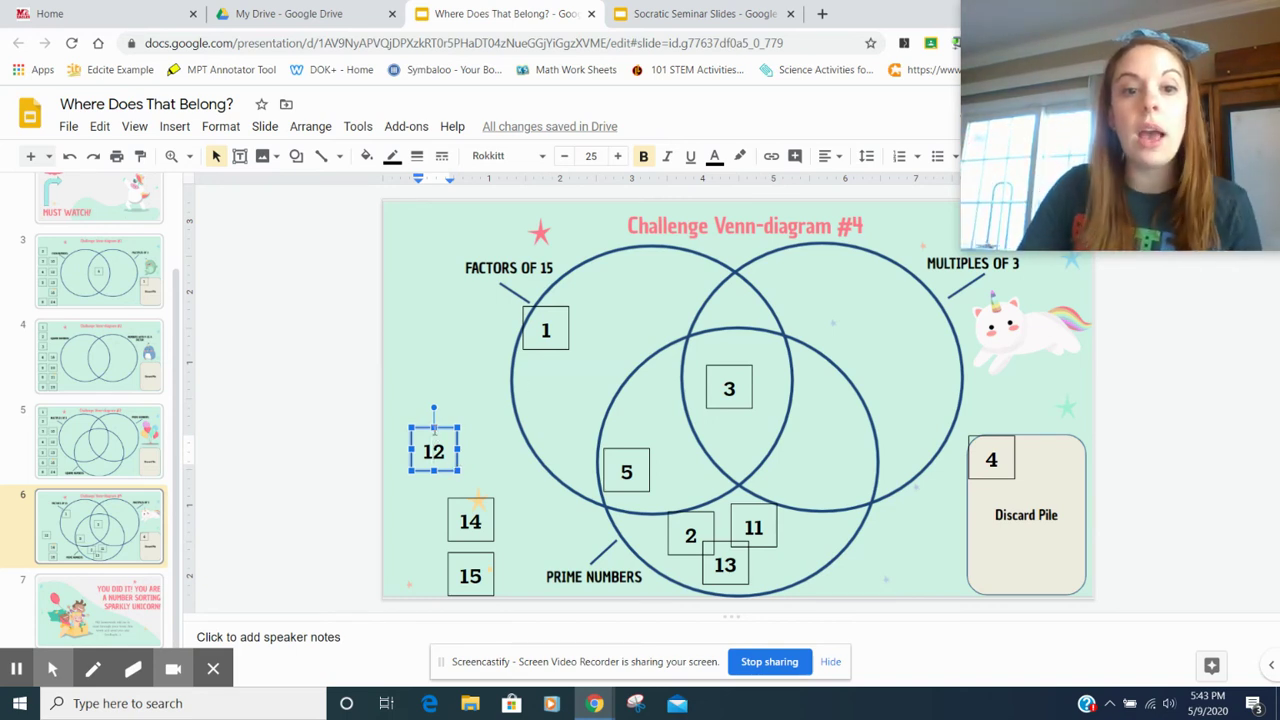
{"action": "left_click_drag", "start_coordinate": [434, 428], "coordinate": [893, 322]}
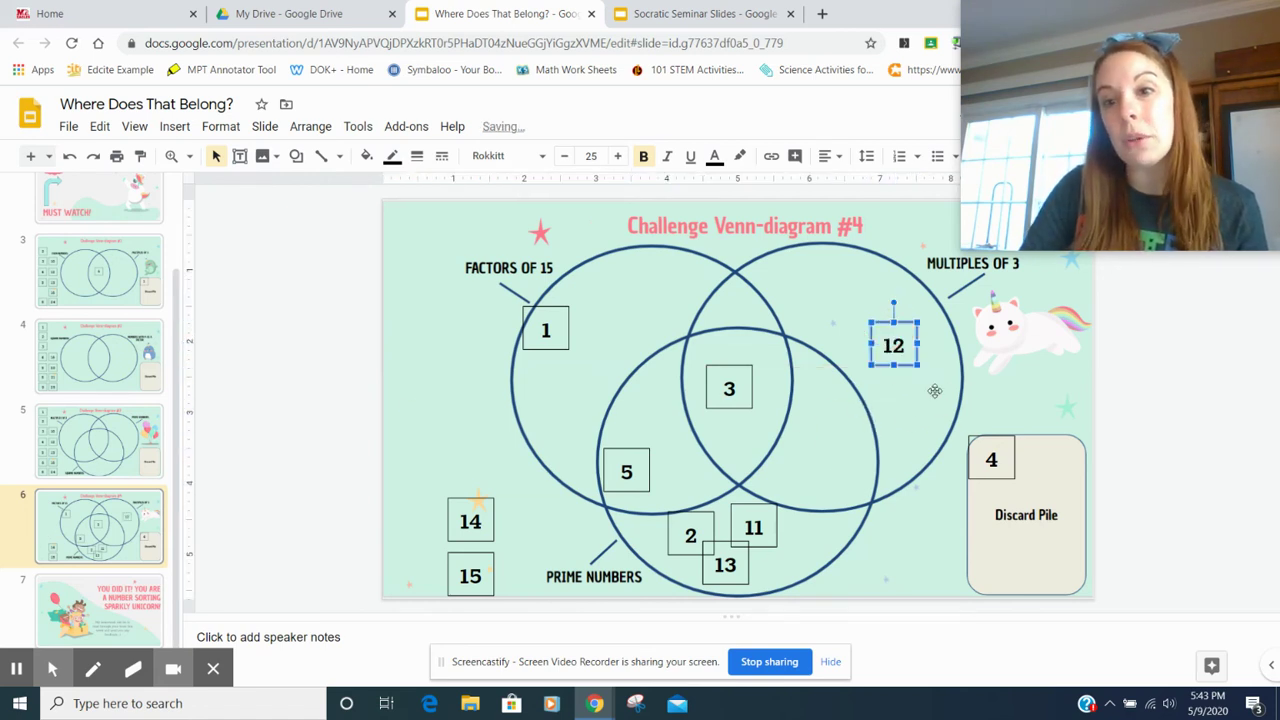
Step: Place the 14 tile in the Discard Pile and the 15 tile in the overlap of Factors of 15 and Multiples of 3
{"action": "left_click", "coordinate": [523, 494]}
{"action": "left_click_drag", "start_coordinate": [470, 520], "coordinate": [1034, 510]}
{"action": "left_click", "coordinate": [1126, 521]}
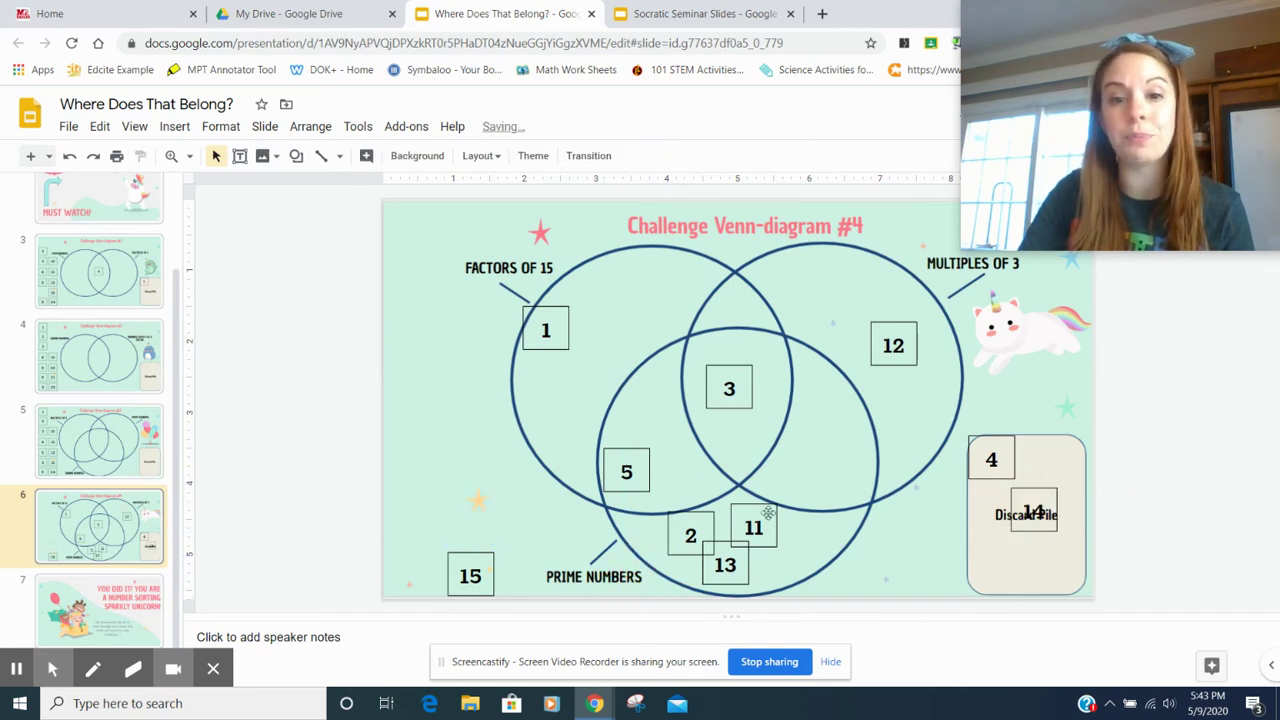
{"action": "left_click", "coordinate": [467, 588]}
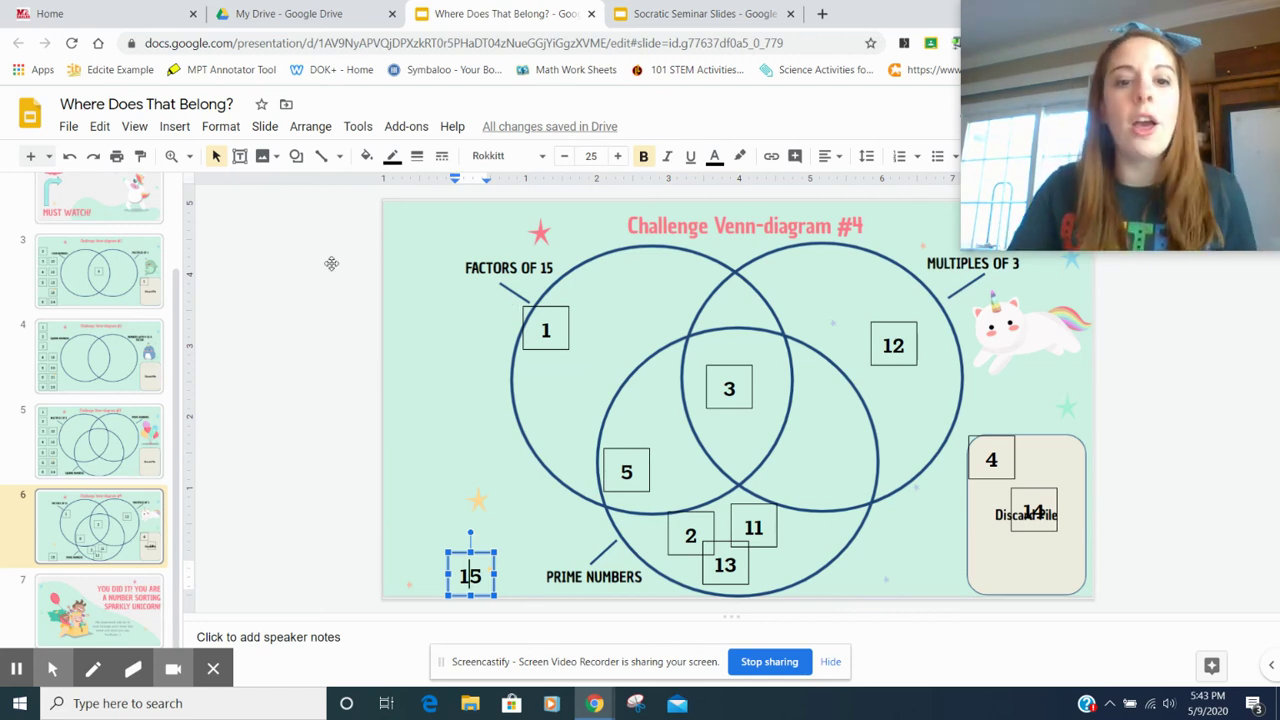
{"action": "left_click_drag", "start_coordinate": [491, 549], "coordinate": [749, 303]}
{"action": "left_click_drag", "start_coordinate": [748, 297], "coordinate": [748, 297]}
{"action": "left_click", "coordinate": [1187, 431]}
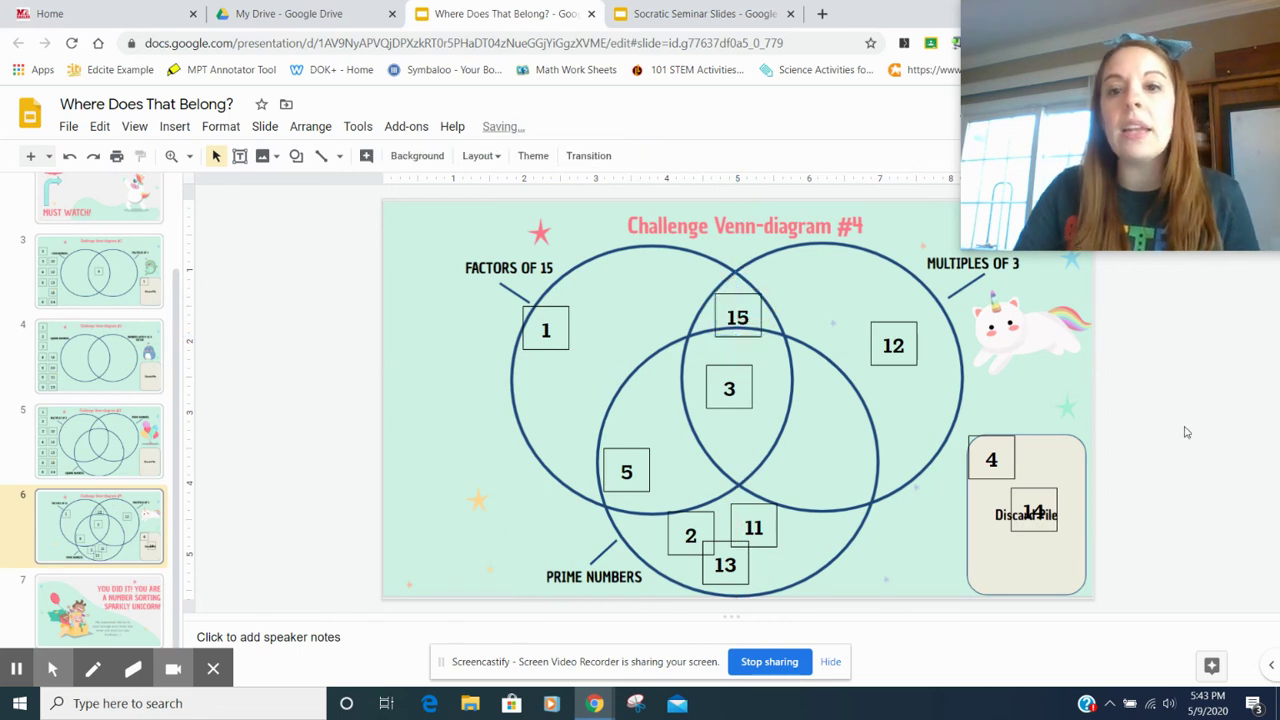